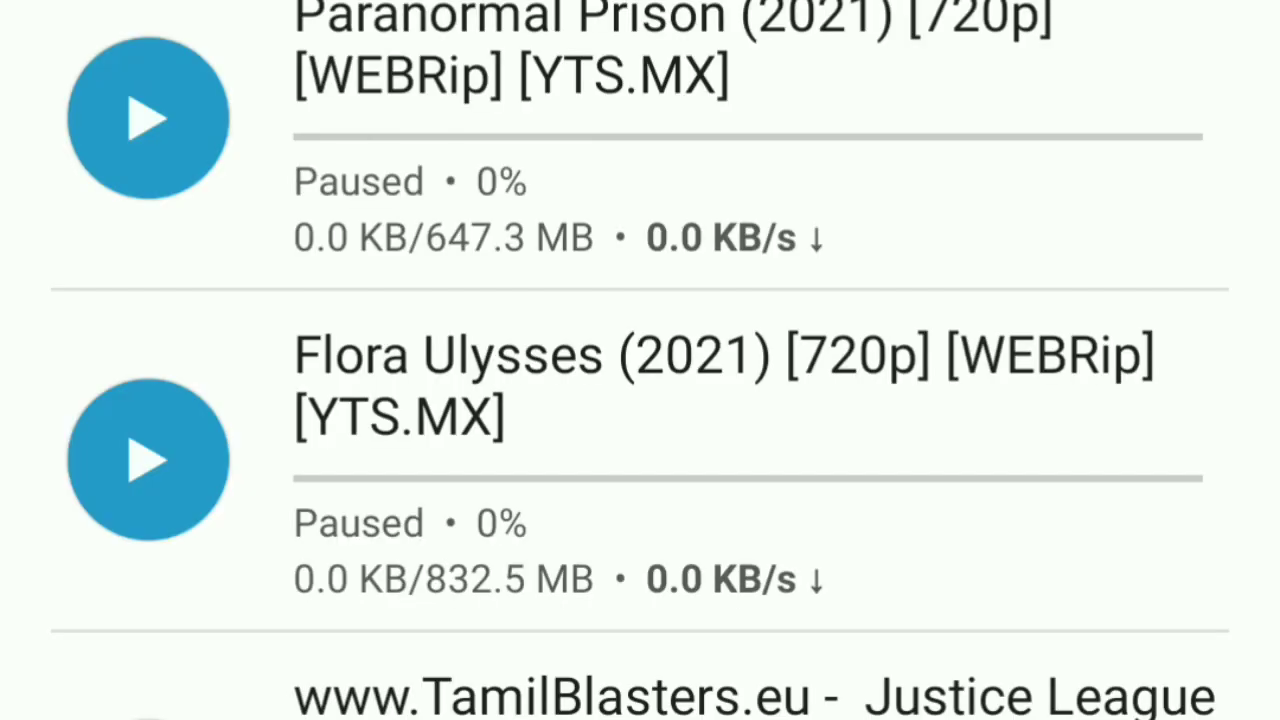
{"action": "scroll", "coordinate": [640, 400], "scroll_direction": "down", "scroll_amount": 10}
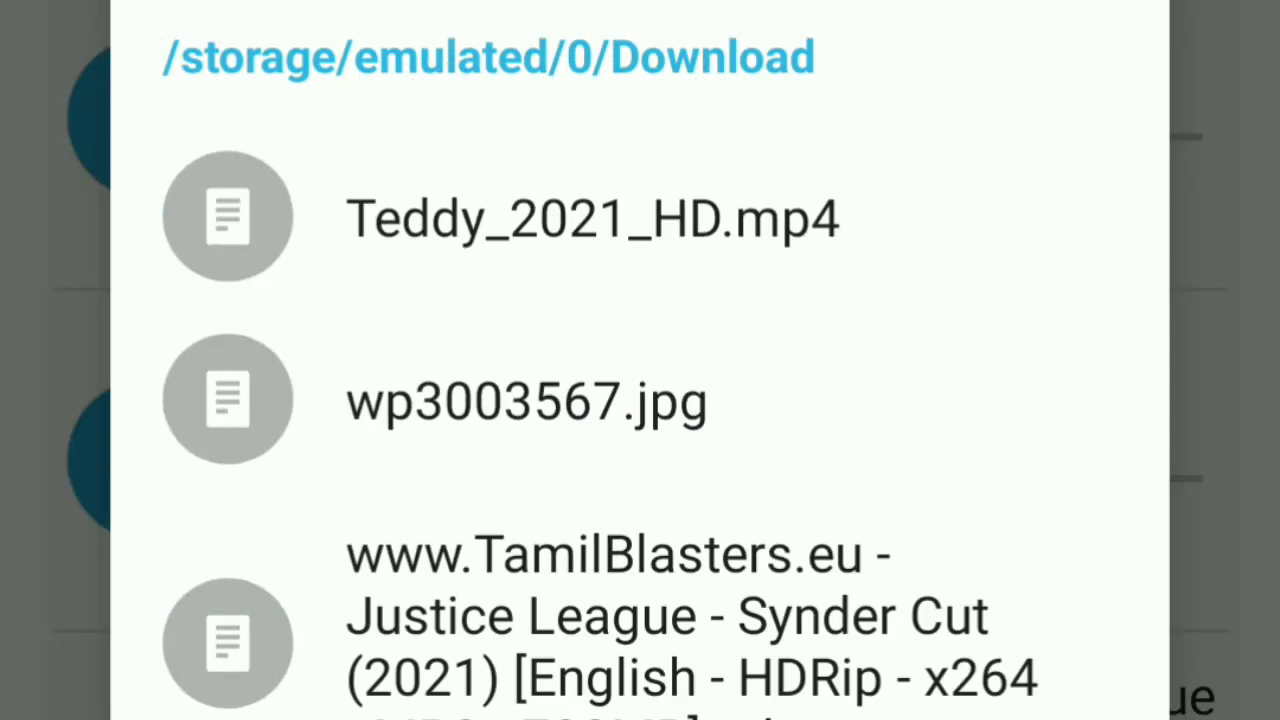